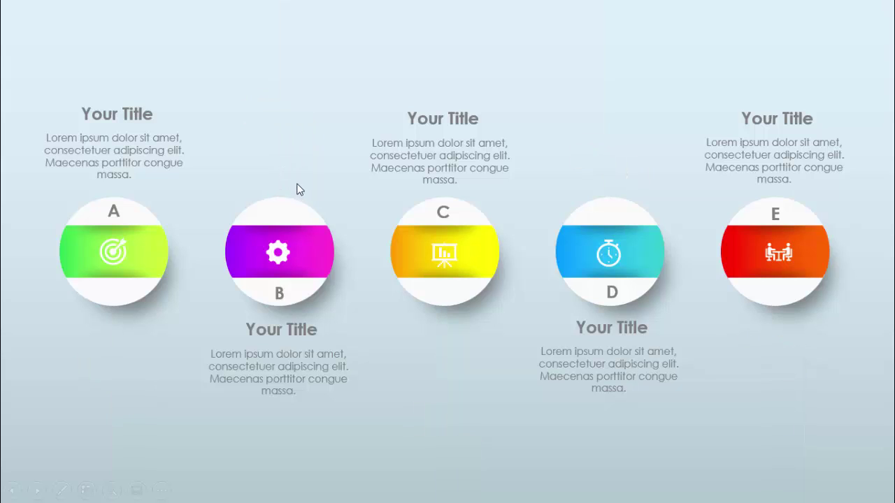
# Advance the slideshow from the A–E design to the teal flower-circle slide.
pyautogui.click(722, 366)
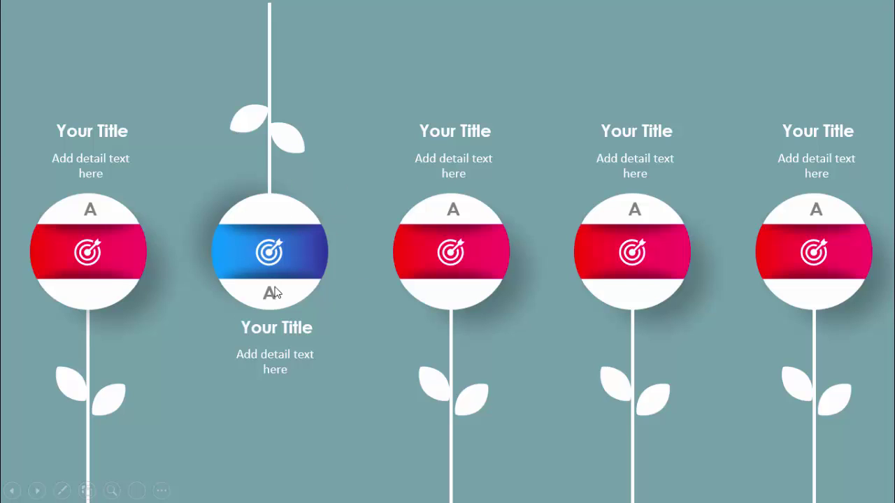
# Move past the flower-circle preview slide to end the slideshow.
pyautogui.click(526, 314)
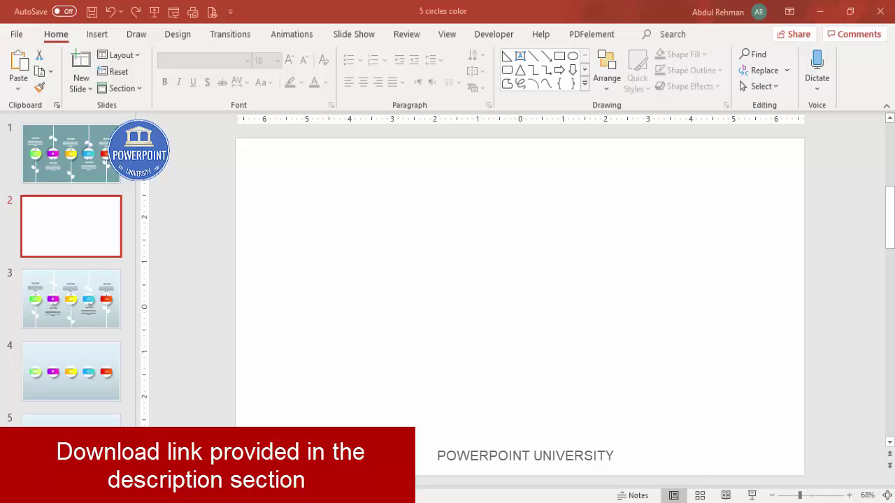
# Turn on slide guides and draw an outline-free oval circle near the slide centre.
pyautogui.click(457, 33)
pyautogui.click(294, 86)
pyautogui.click(99, 35)
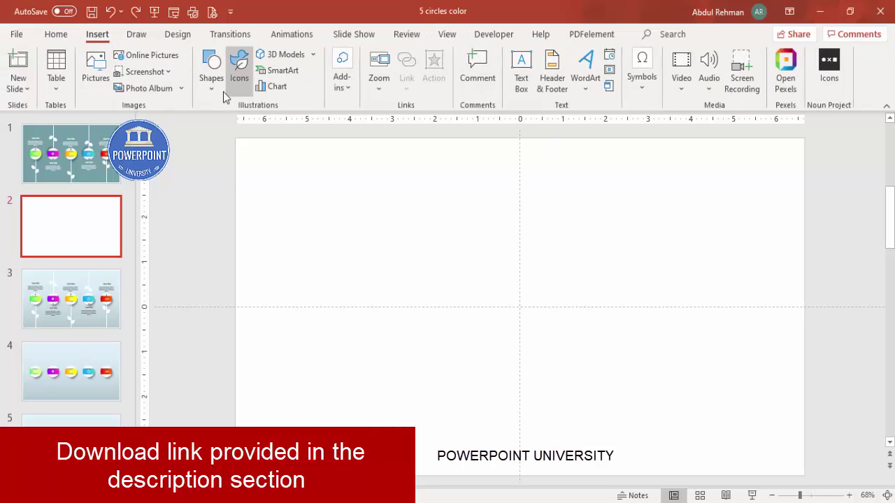
pyautogui.click(212, 77)
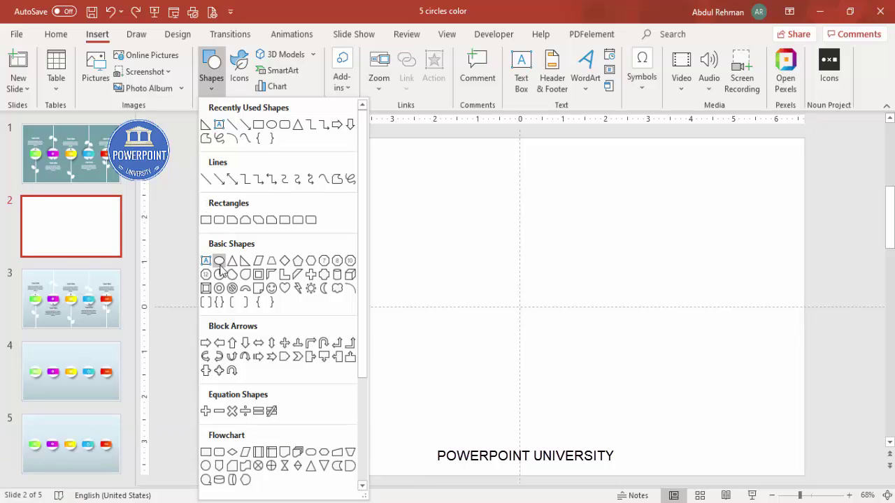
pyautogui.click(218, 261)
pyautogui.moveTo(481, 270); pyautogui.dragTo(548, 352)
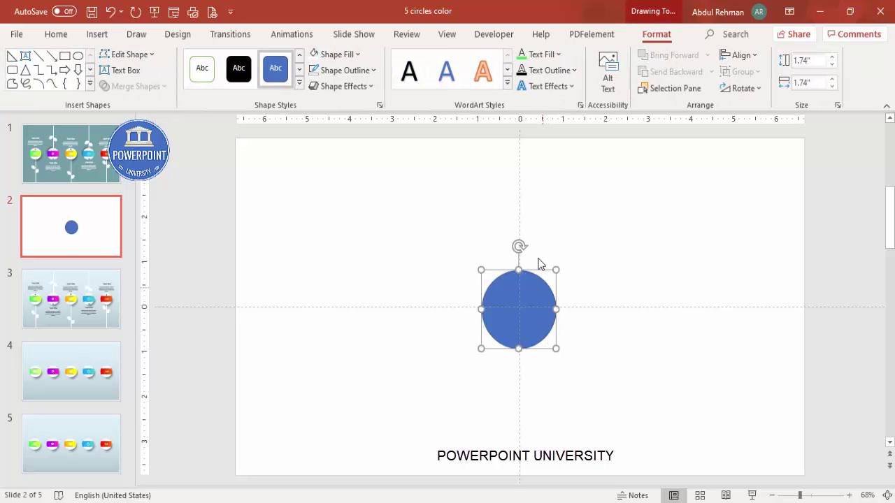
pyautogui.click(357, 71)
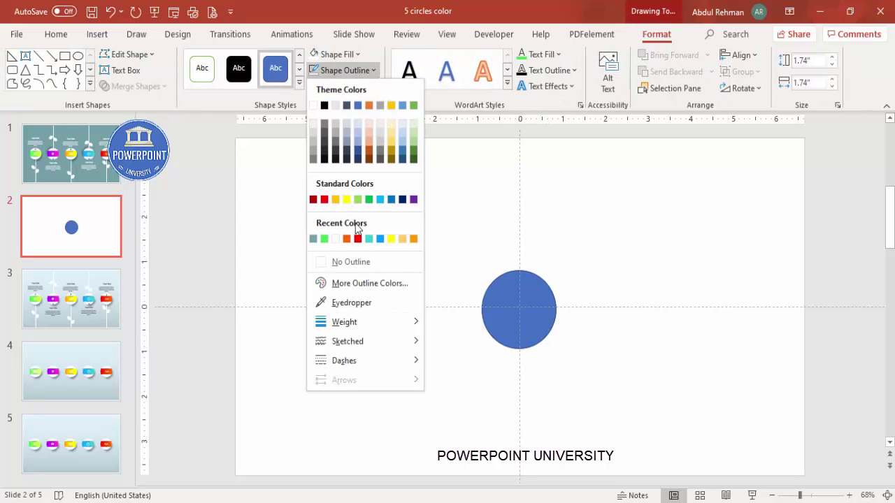
pyautogui.click(364, 262)
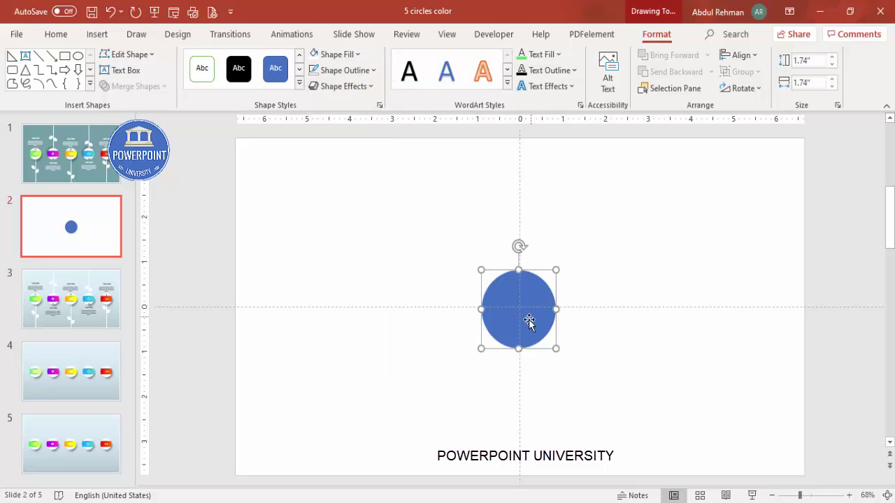
# Centre the circle horizontally and vertically on the slide with Align Center and Align Middle.
pyautogui.click(753, 58)
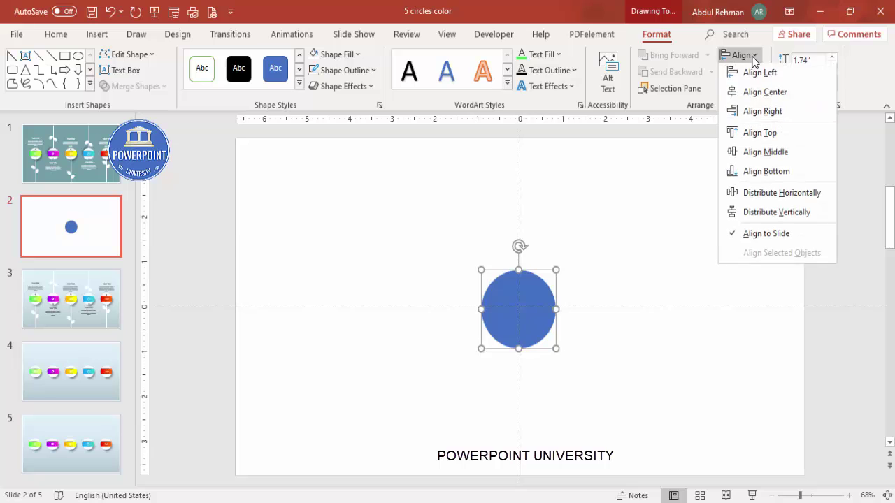
pyautogui.click(755, 94)
pyautogui.click(750, 56)
pyautogui.click(762, 153)
pyautogui.click(598, 245)
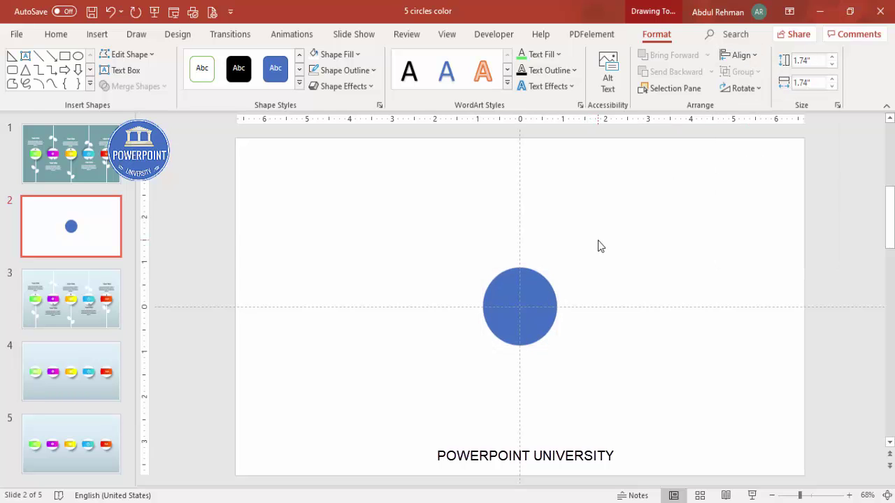
pyautogui.click(543, 287)
# Ctrl-drag a duplicate of the blue circle to the right of the original.
pyautogui.moveTo(542, 293); pyautogui.dragTo(659, 288)
pyautogui.click(595, 236)
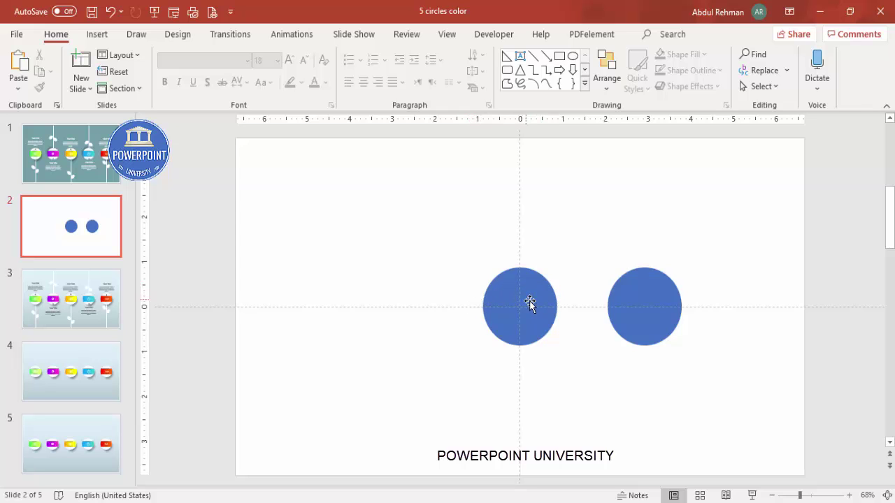
pyautogui.click(98, 35)
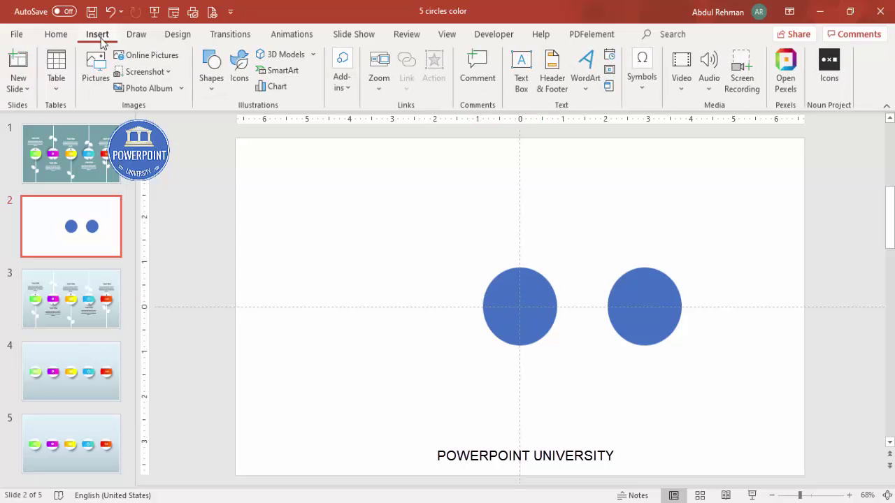
pyautogui.click(211, 84)
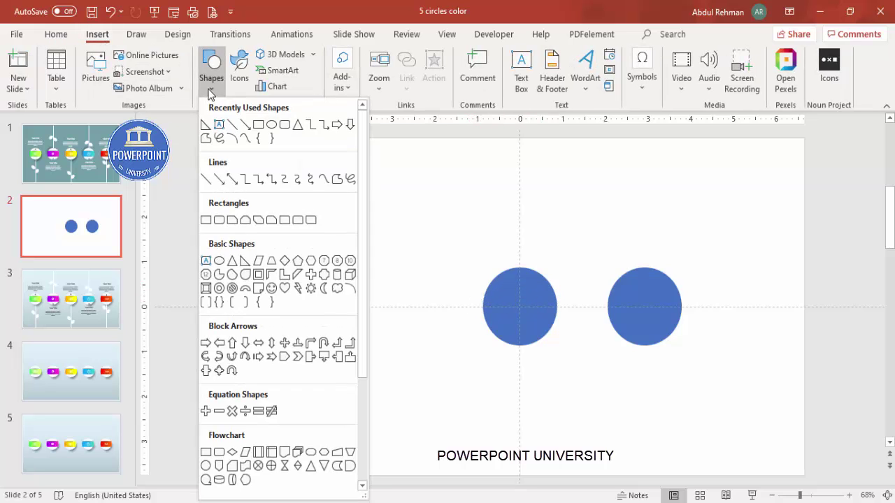
# Draw a wide rectangle band across the first circle and copy it onto the second circle.
pyautogui.click(206, 221)
pyautogui.moveTo(460, 294); pyautogui.dragTo(584, 330)
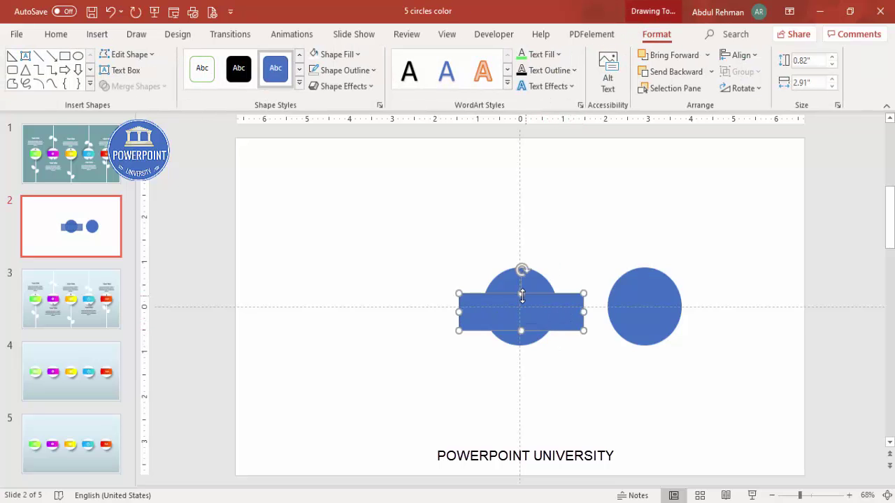
pyautogui.moveTo(521, 290); pyautogui.dragTo(521, 283)
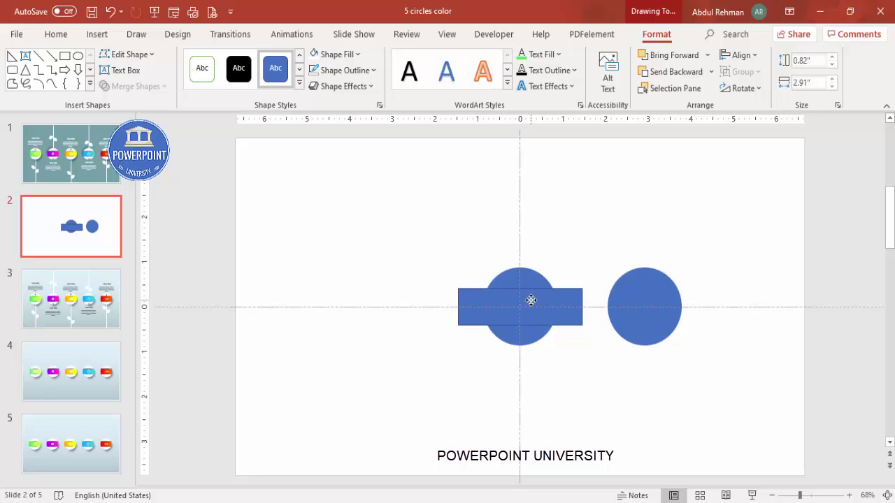
pyautogui.click(530, 301)
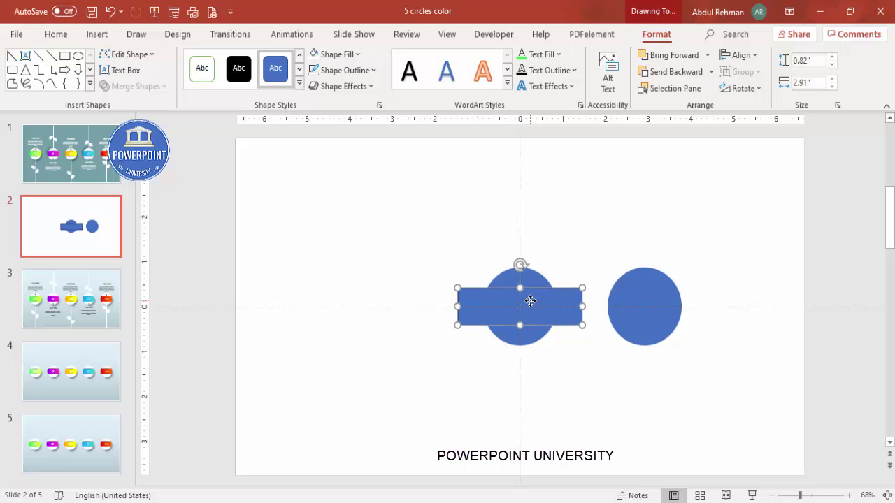
pyautogui.moveTo(530, 301); pyautogui.dragTo(660, 298)
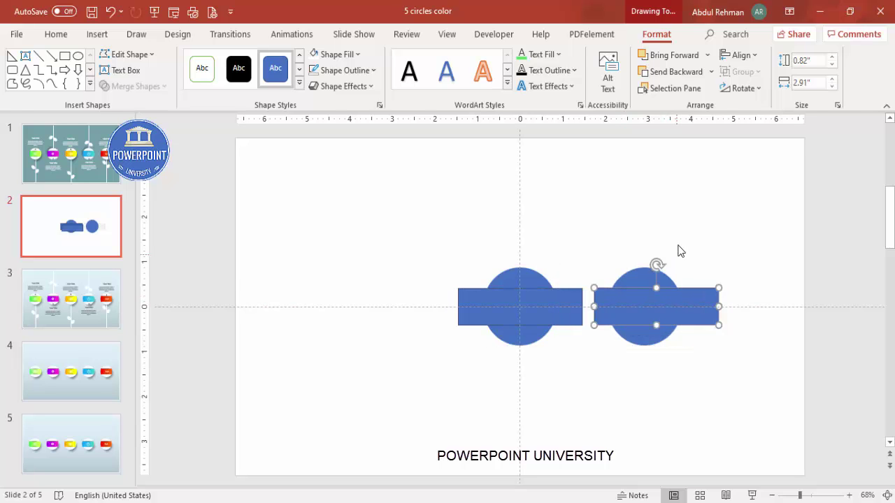
pyautogui.click(548, 253)
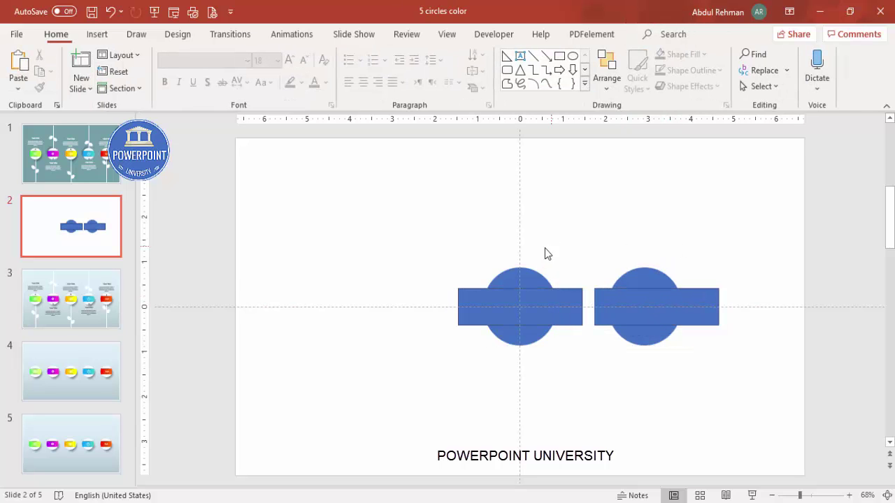
# Give both rectangle bands No Outline and a yellow fill.
pyautogui.click(577, 303)
pyautogui.keyDown('shift'); pyautogui.click(602, 303); pyautogui.keyUp('shift')
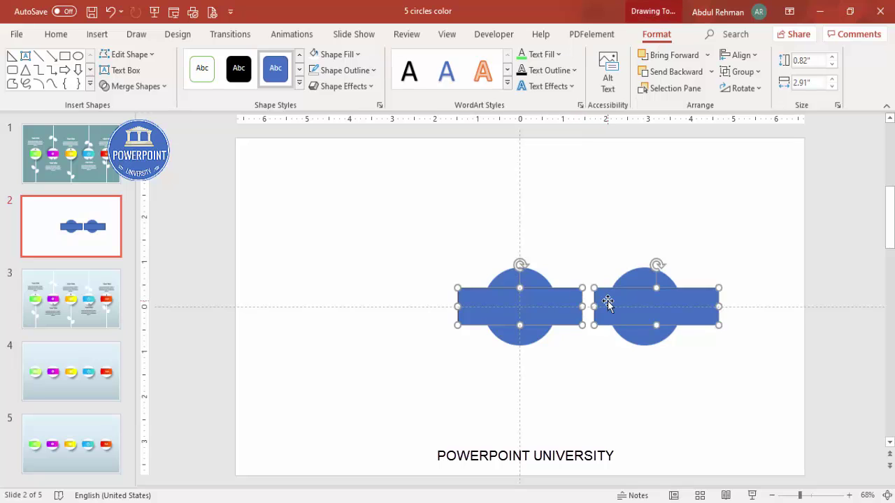
pyautogui.click(341, 70)
pyautogui.click(350, 261)
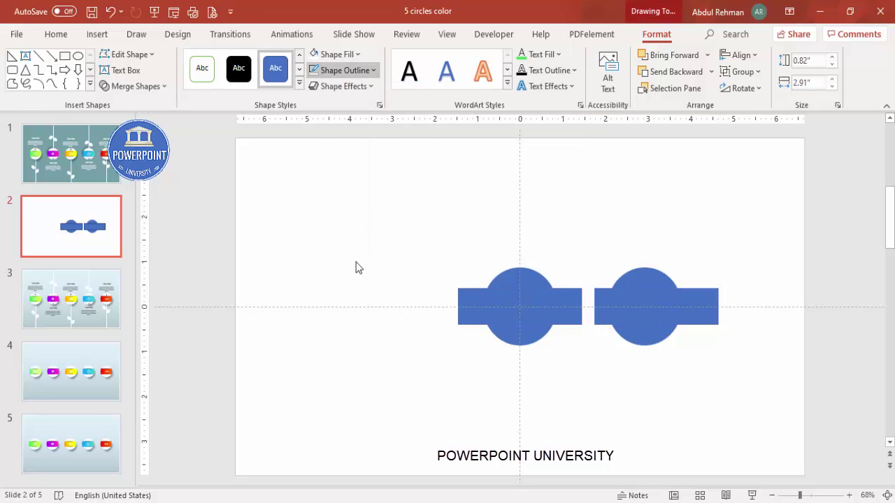
pyautogui.click(334, 53)
pyautogui.click(345, 183)
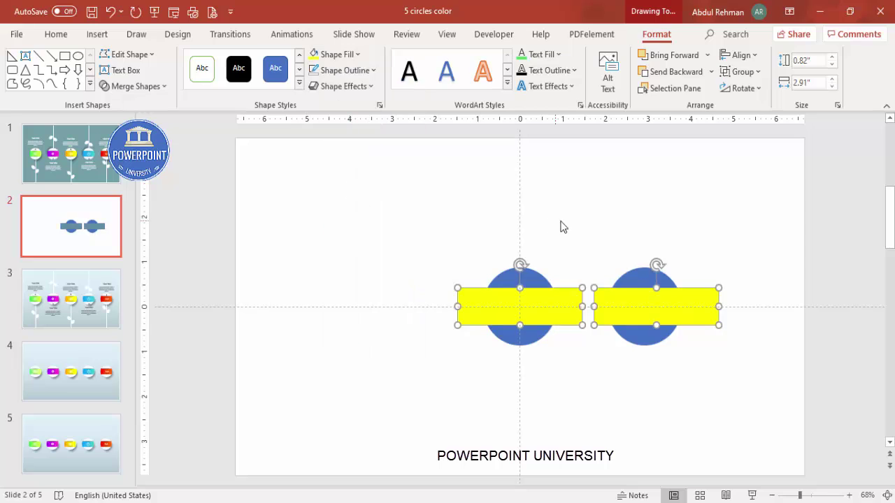
pyautogui.click(559, 225)
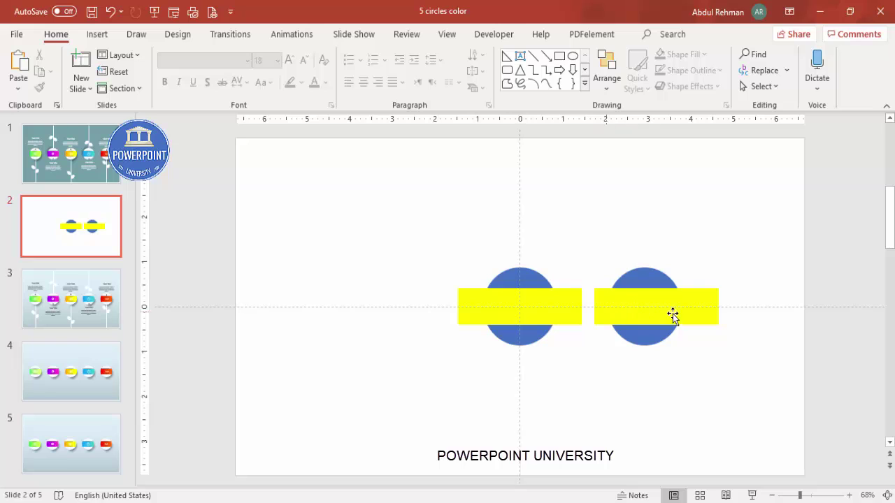
# Intersect the left yellow bar with its circle, leaving a curved-edged yellow slice.
pyautogui.click(526, 305)
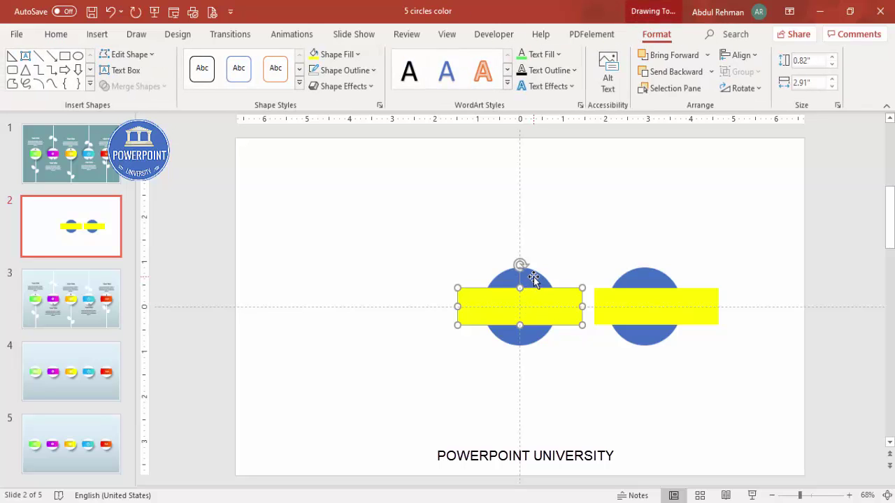
pyautogui.keyDown('shift'); pyautogui.click(535, 278); pyautogui.keyUp('shift')
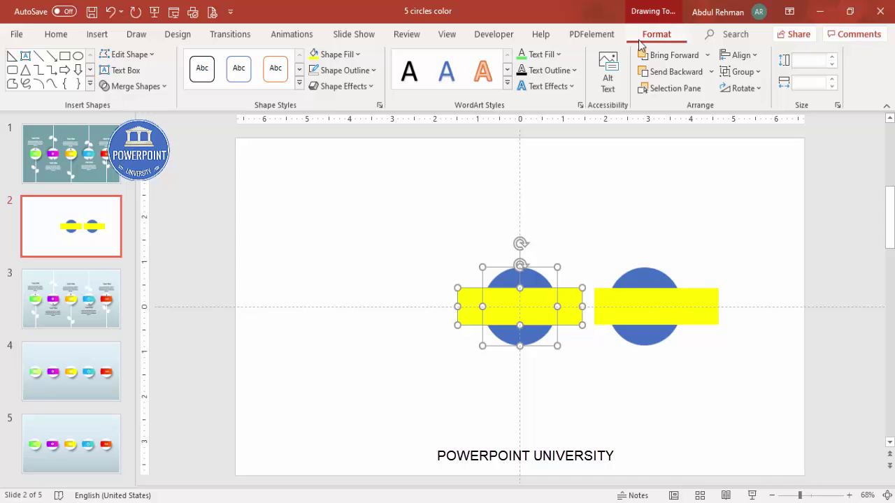
pyautogui.click(162, 86)
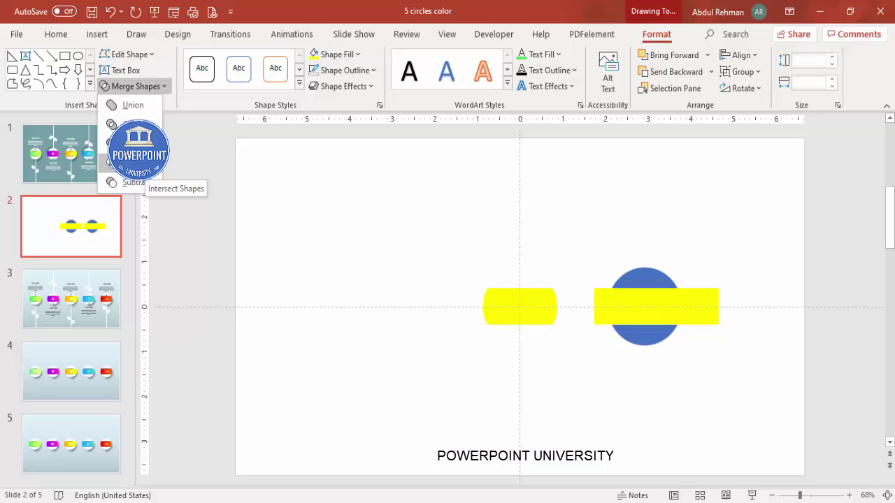
pyautogui.click(136, 163)
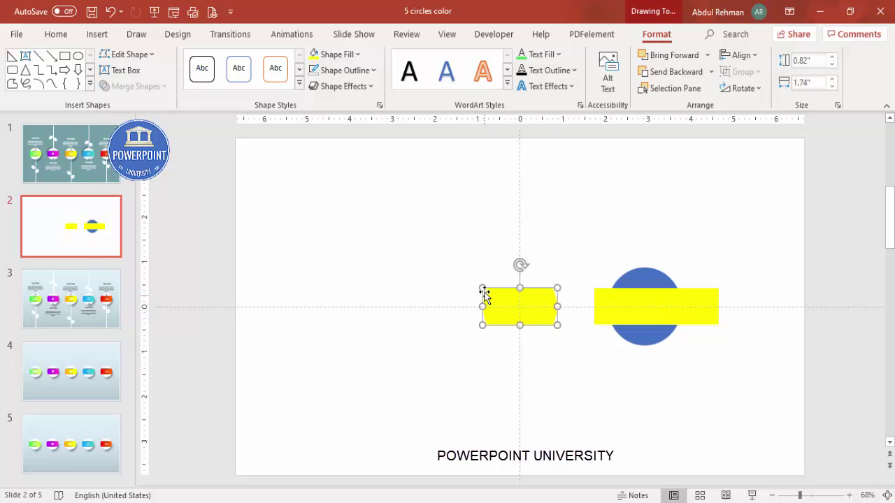
pyautogui.click(645, 276)
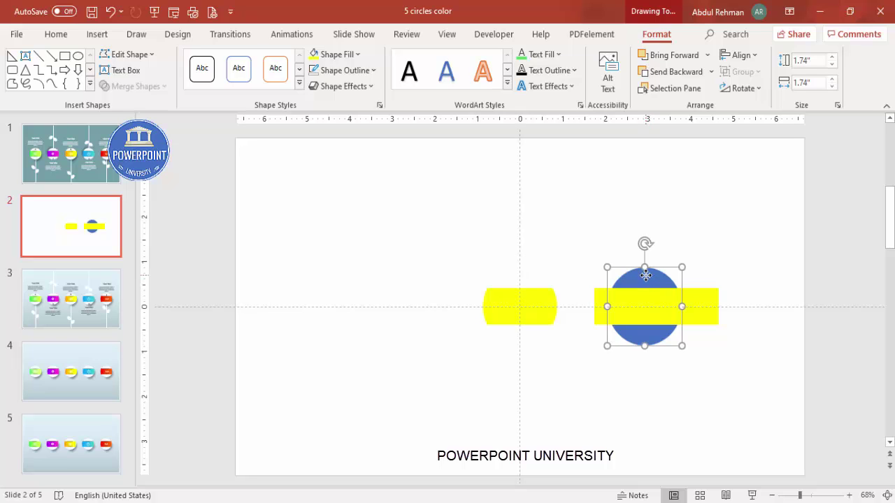
# Subtract the yellow bar's area from the right blue circle with Merge Shapes.
pyautogui.keyDown('shift'); pyautogui.click(704, 304); pyautogui.keyUp('shift')
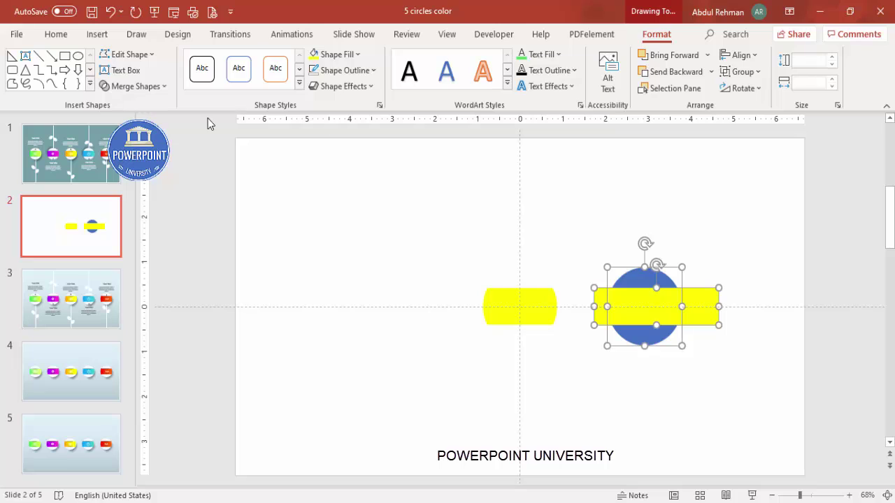
pyautogui.click(162, 87)
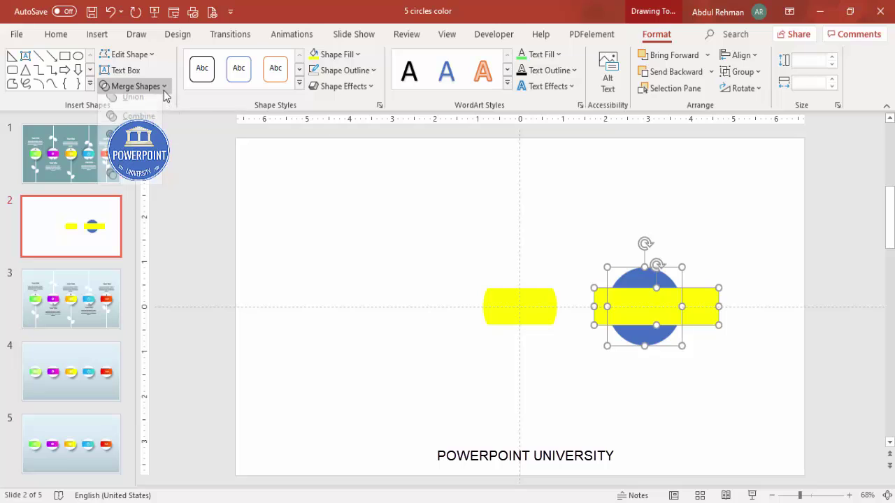
pyautogui.click(137, 182)
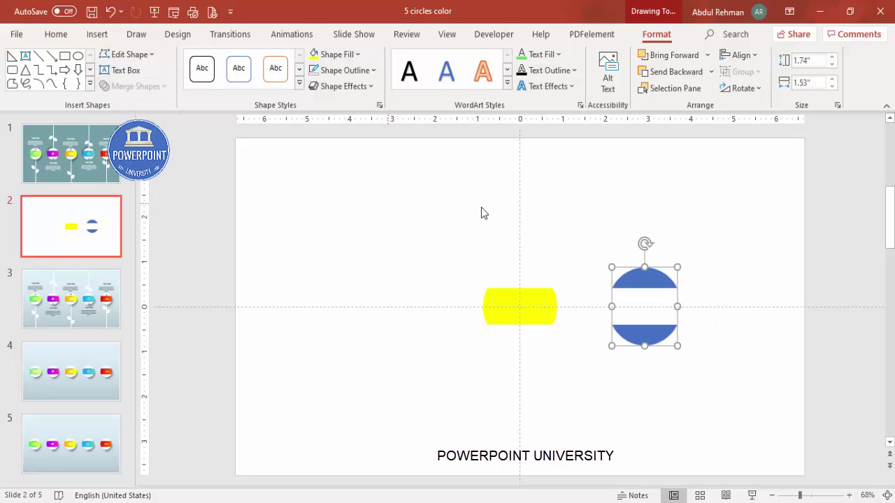
# Centre the striped circle horizontally and vertically on the slide.
pyautogui.click(742, 56)
pyautogui.click(763, 94)
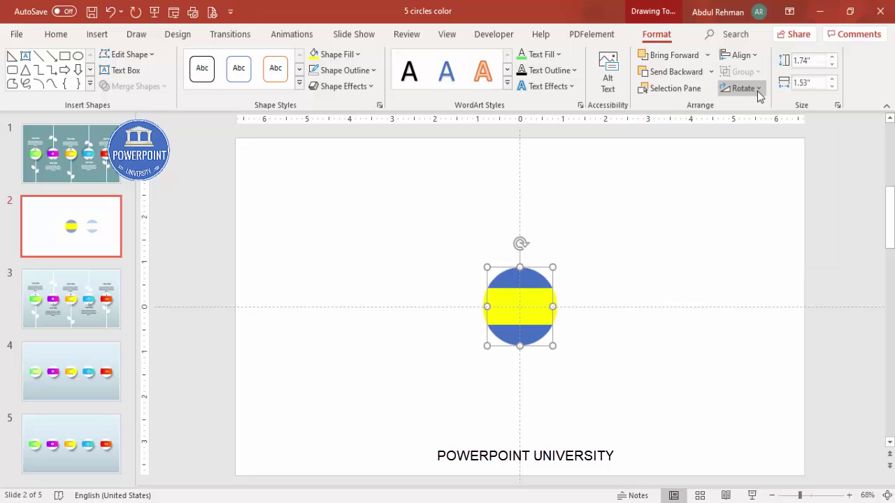
pyautogui.click(741, 56)
pyautogui.click(774, 155)
pyautogui.click(611, 251)
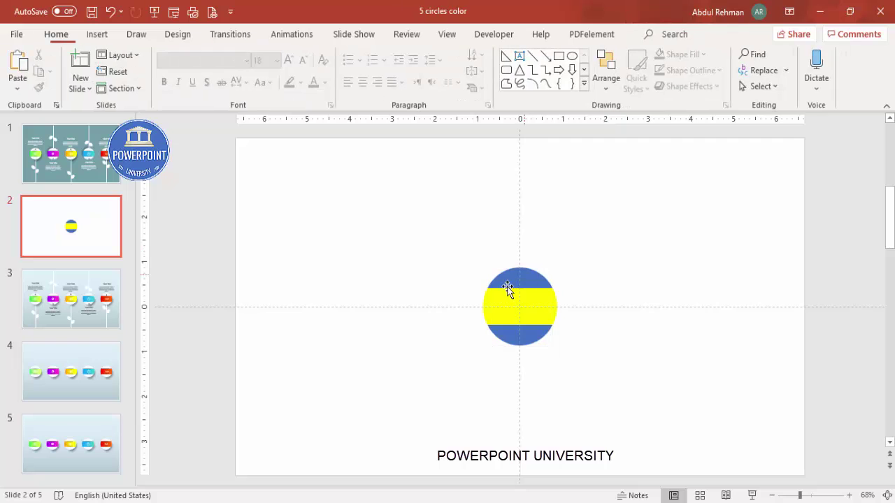
pyautogui.click(535, 301)
pyautogui.click(527, 305)
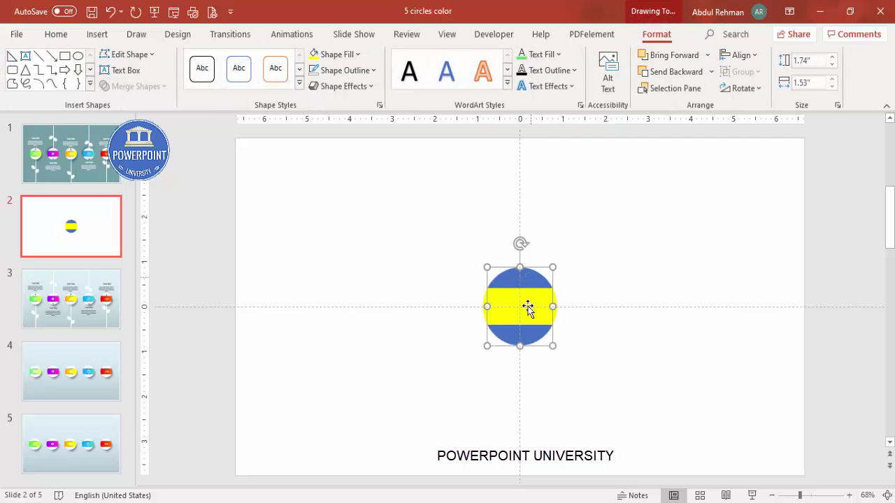
pyautogui.click(609, 283)
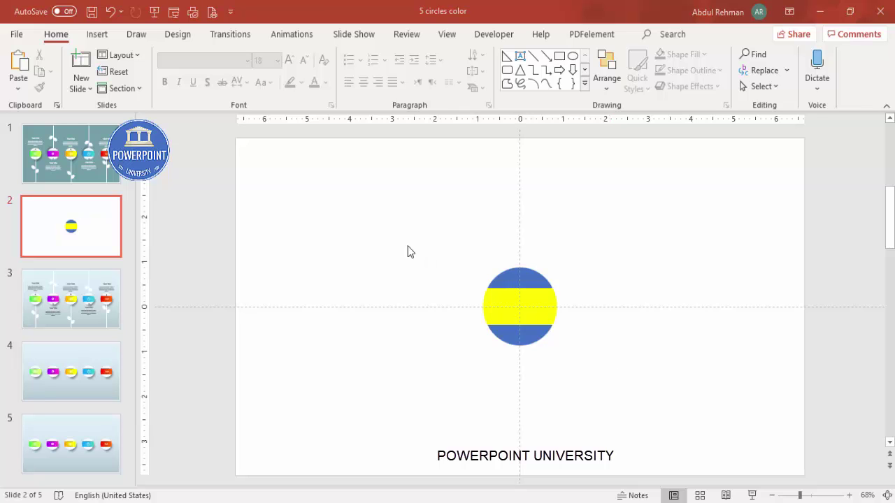
# Fill the slide background with the solid teal-grey recent colour via Format Background.
pyautogui.rightClick(625, 205)
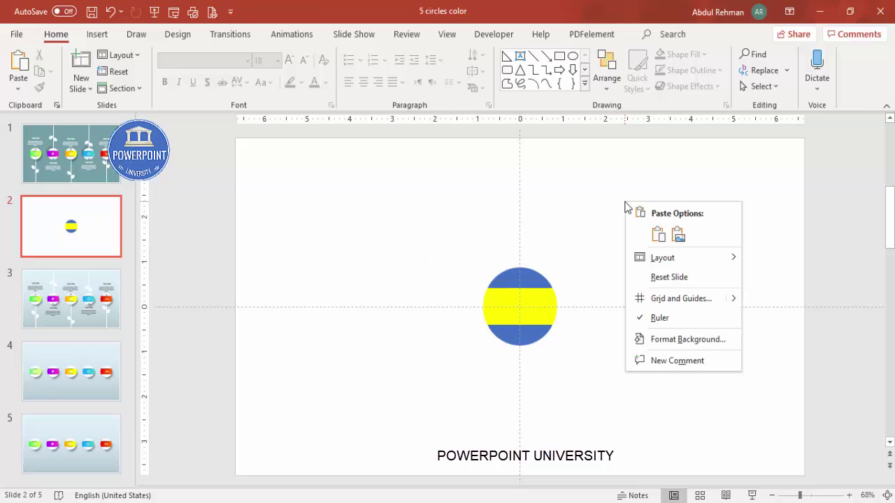
pyautogui.click(695, 337)
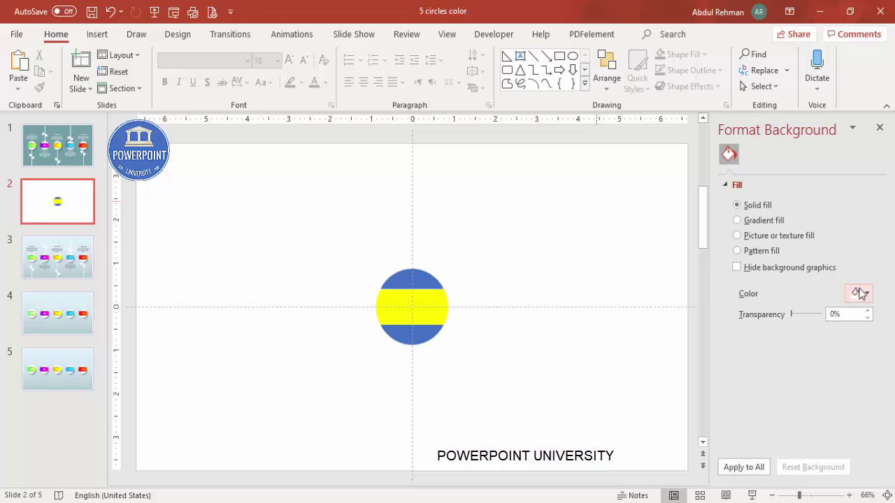
pyautogui.click(859, 294)
pyautogui.click(786, 240)
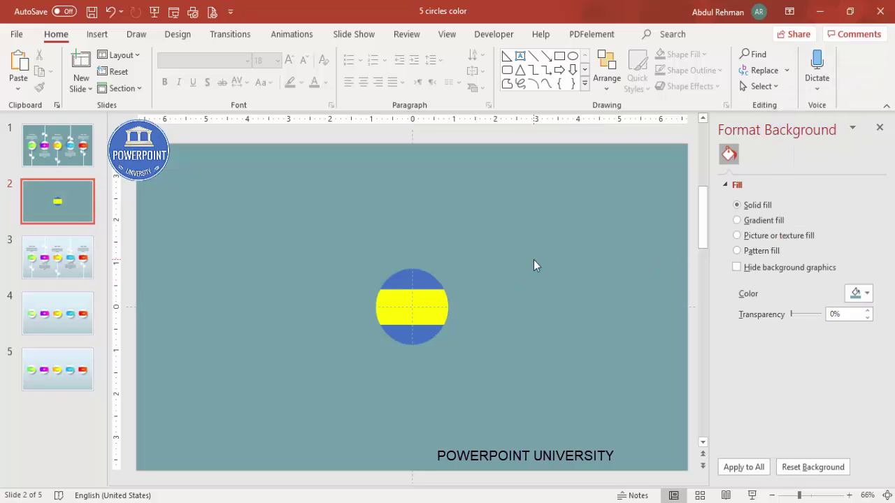
# Fill the banded circle white and switch its middle band to a gradient fill.
pyautogui.click(420, 286)
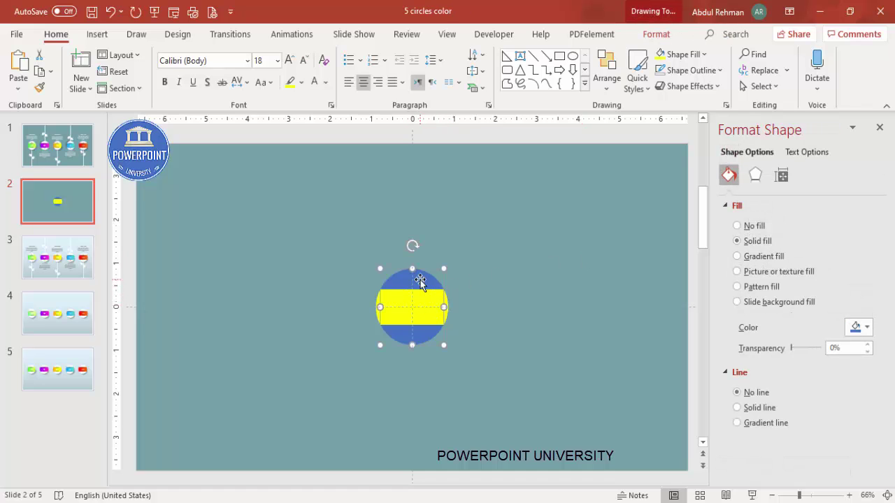
pyautogui.click(858, 327)
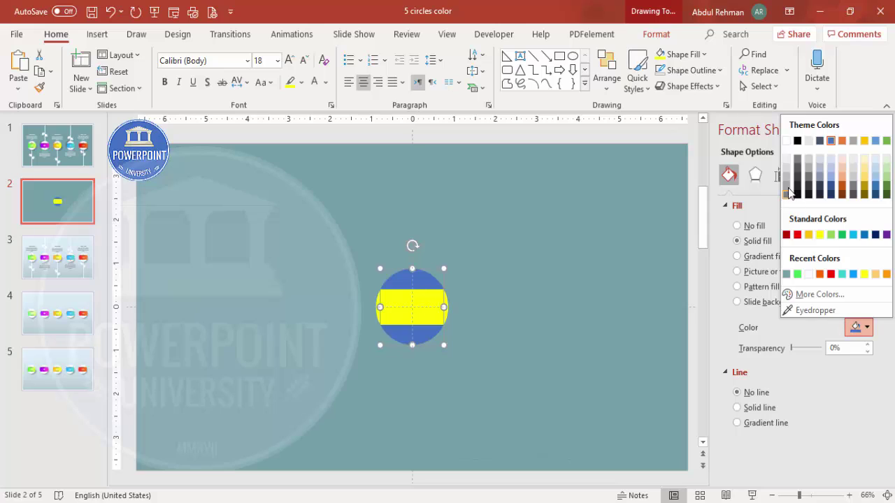
pyautogui.click(786, 141)
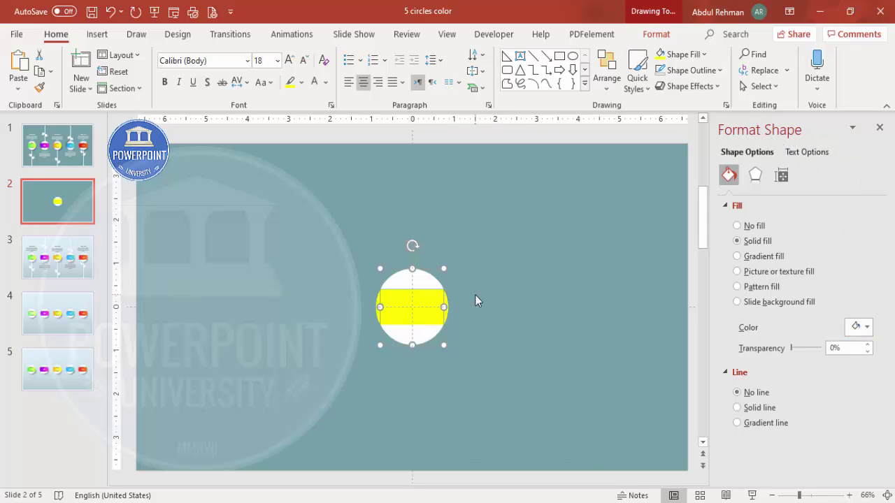
pyautogui.click(424, 299)
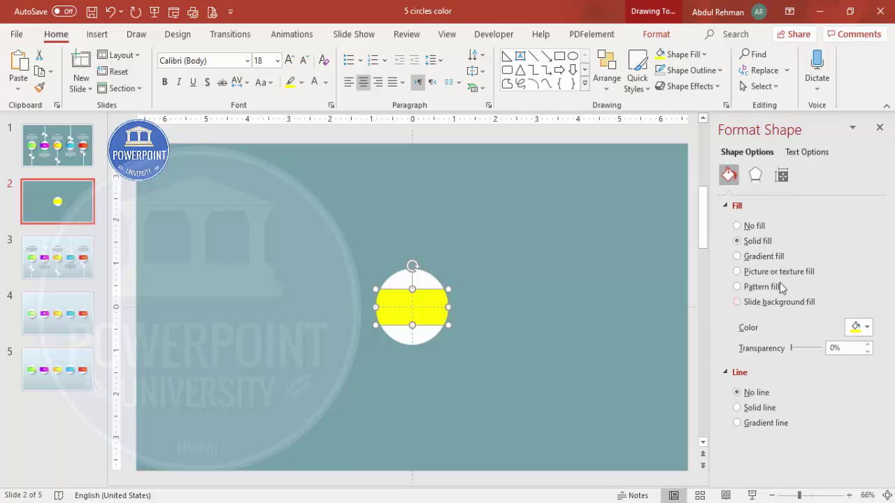
pyautogui.click(767, 259)
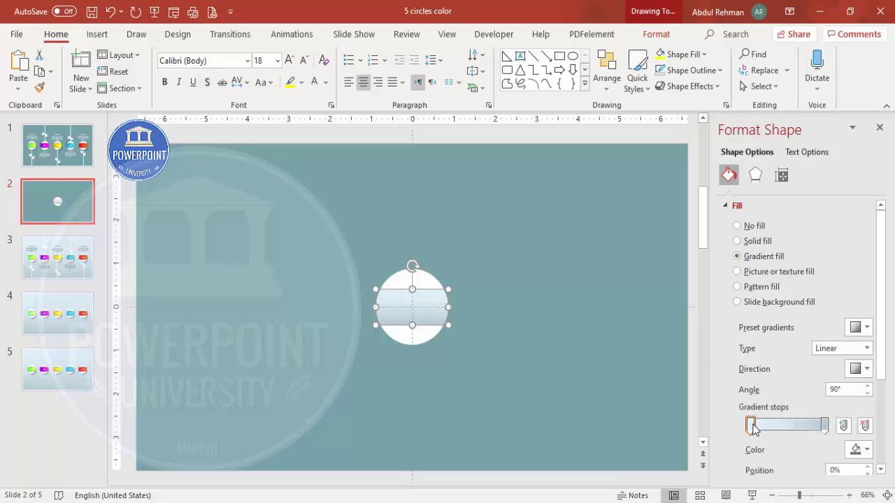
# Set the left gradient stop to red from the standard colour palette.
pyautogui.click(751, 426)
pyautogui.click(854, 449)
pyautogui.click(818, 417)
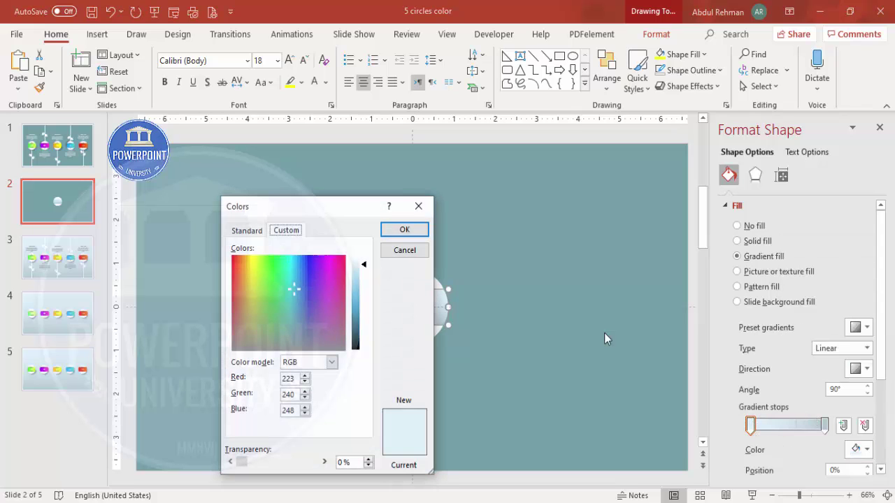
pyautogui.click(259, 232)
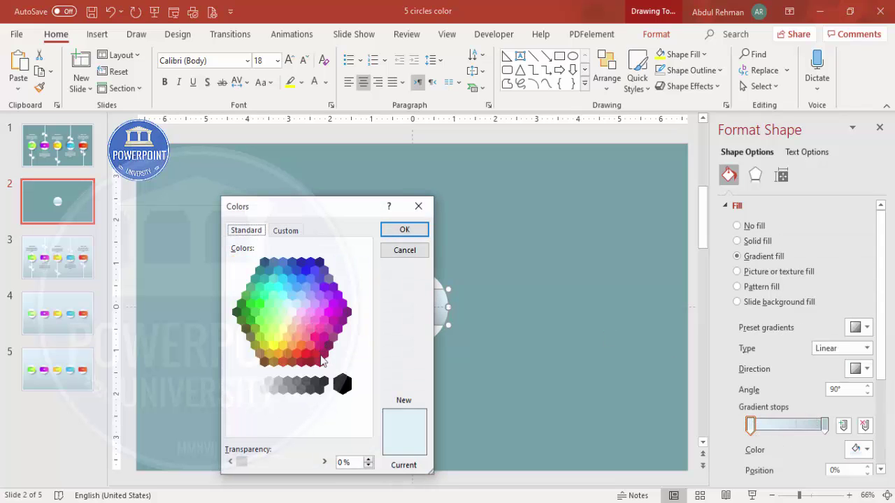
pyautogui.click(306, 354)
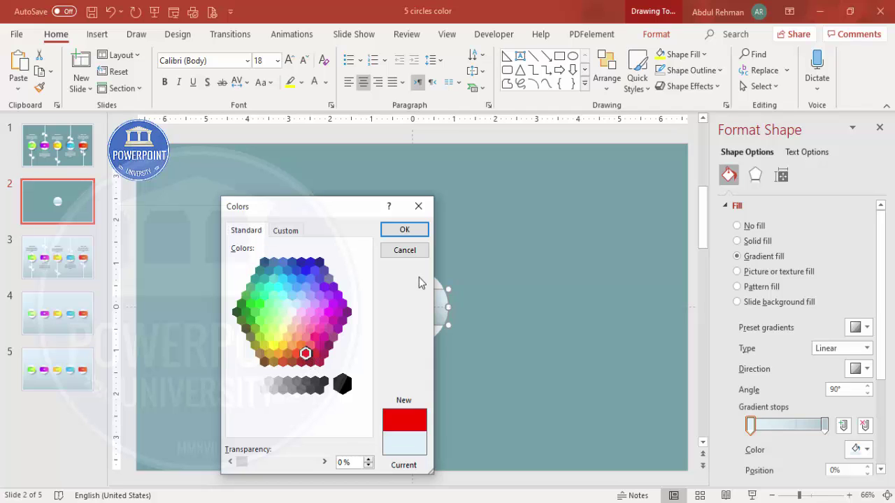
pyautogui.click(404, 233)
# Set the right gradient stop to a red-pink from the standard palette.
pyautogui.click(824, 425)
pyautogui.click(858, 449)
pyautogui.click(800, 415)
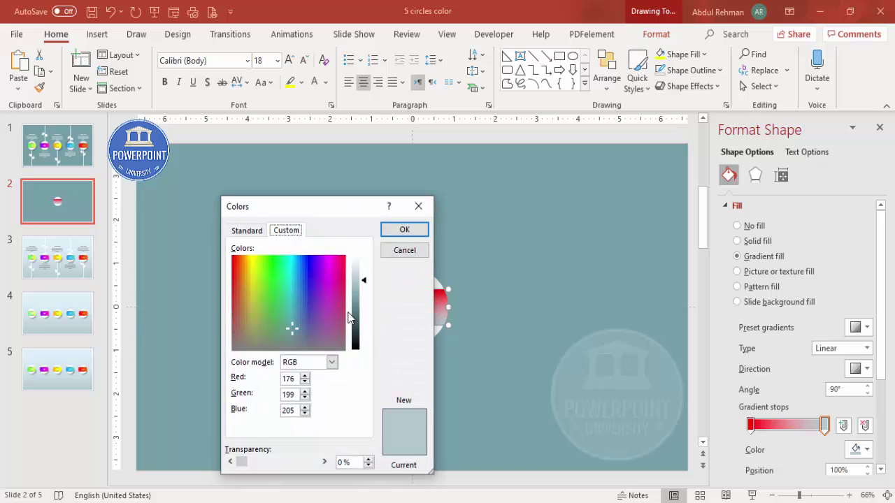
pyautogui.click(246, 232)
pyautogui.click(310, 346)
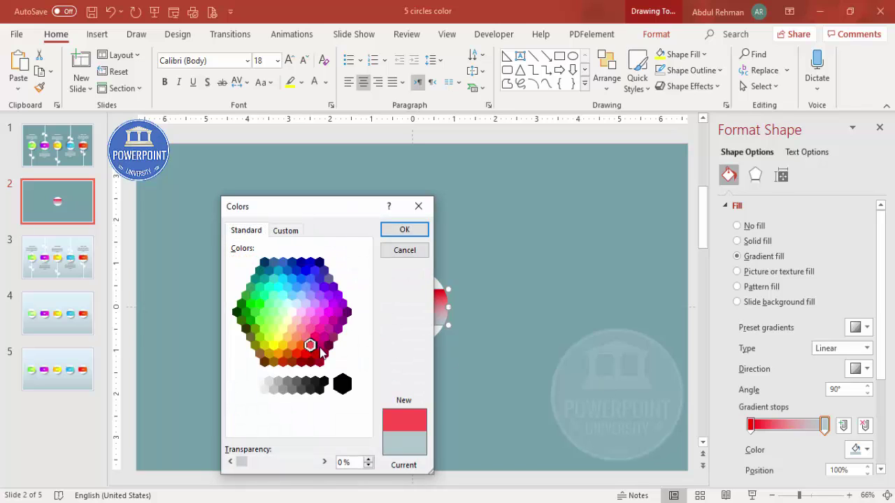
pyautogui.click(405, 230)
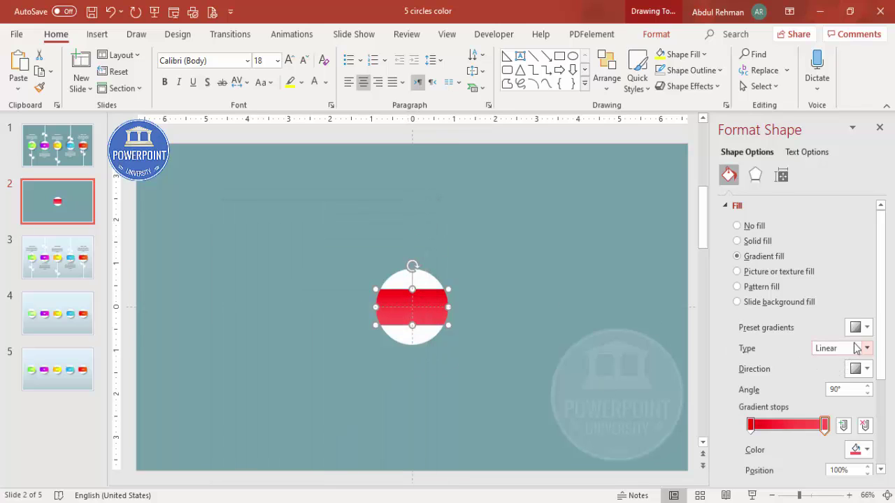
# Set the gradient direction to Linear Right (0°) and change the right stop to pink.
pyautogui.click(864, 371)
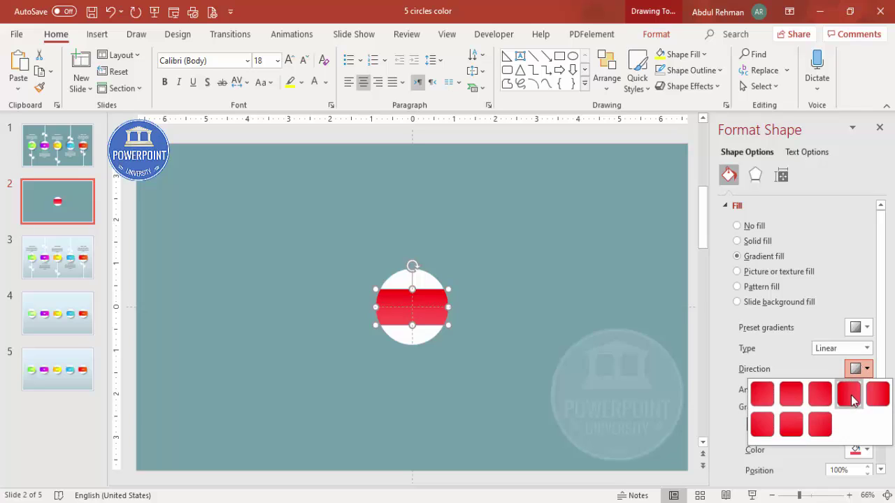
pyautogui.click(851, 395)
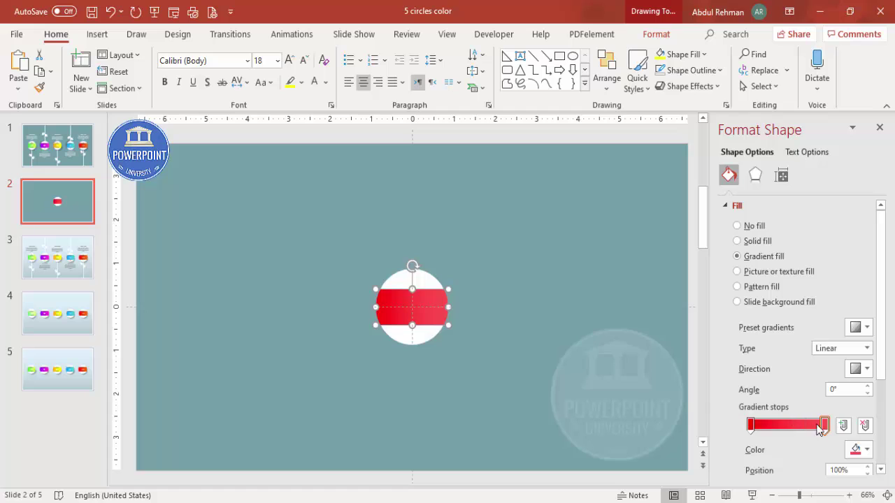
pyautogui.click(860, 450)
pyautogui.click(814, 418)
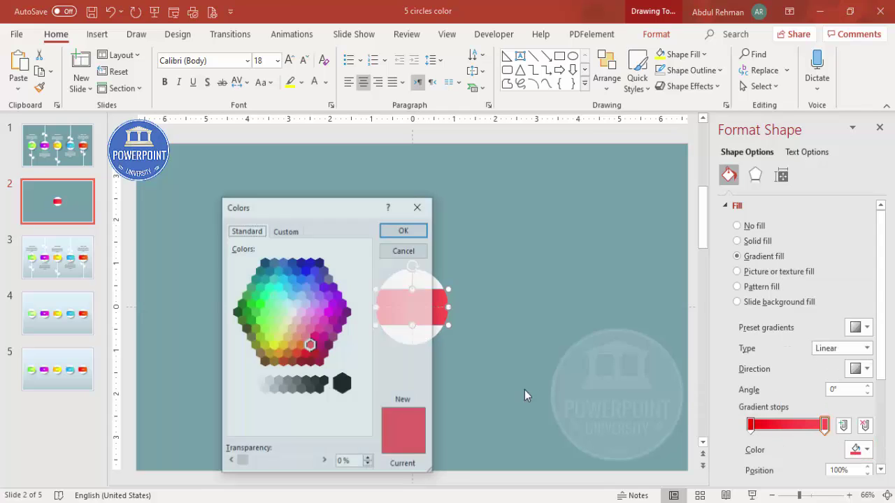
pyautogui.click(315, 337)
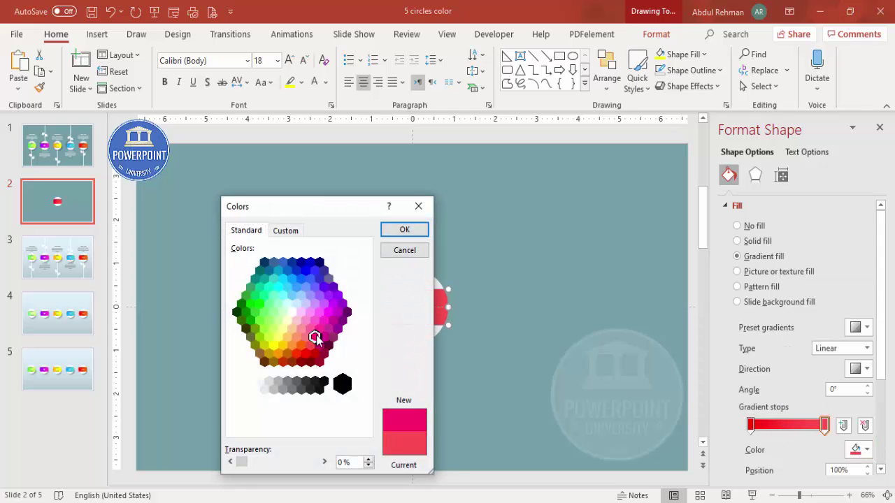
pyautogui.click(405, 232)
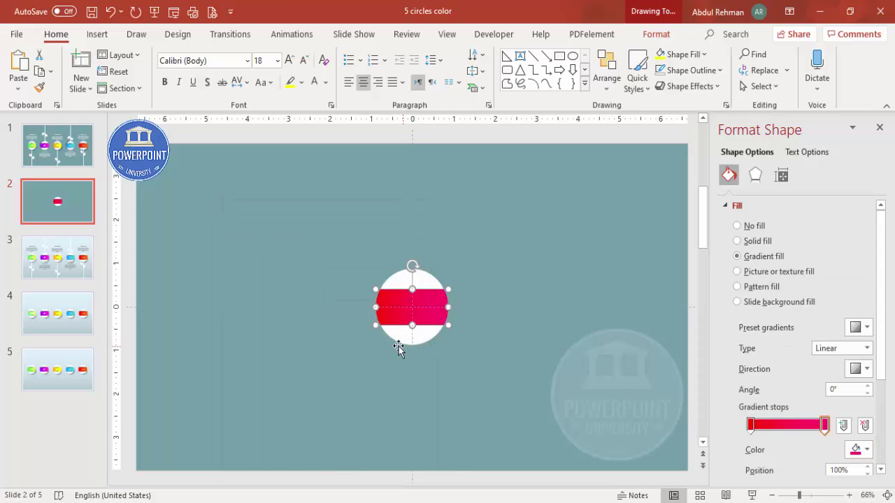
# Draw an oval circle to the right of the red-pink banded circle.
pyautogui.click(471, 314)
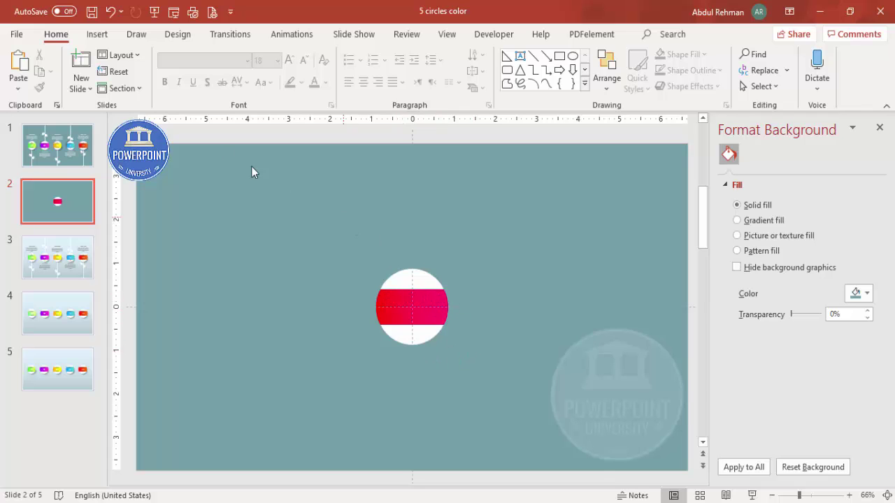
pyautogui.click(98, 34)
pyautogui.click(211, 69)
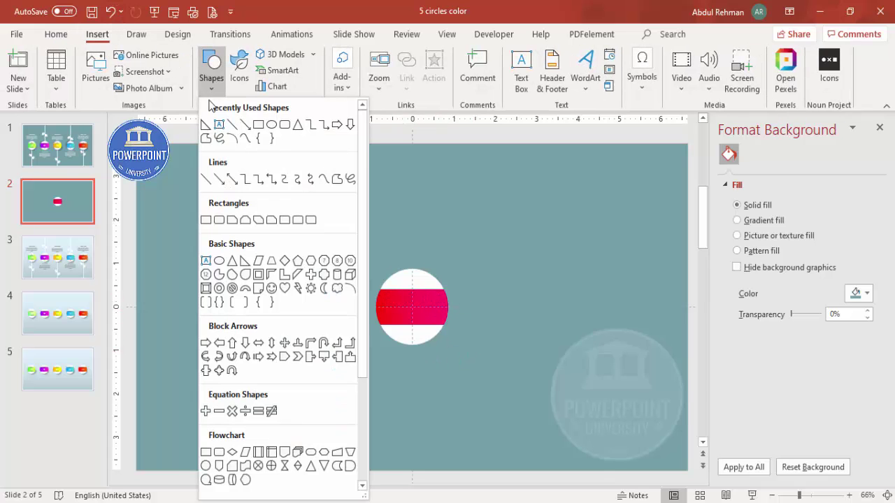
pyautogui.click(219, 263)
pyautogui.moveTo(460, 268); pyautogui.dragTo(542, 355)
# Give the new circle no outline and a black fill at 75% transparency.
pyautogui.click(344, 72)
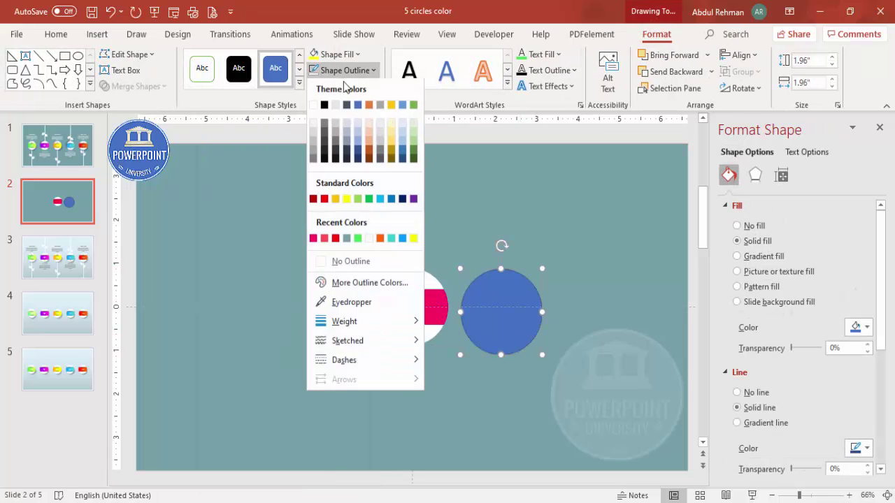
pyautogui.click(358, 260)
pyautogui.click(347, 59)
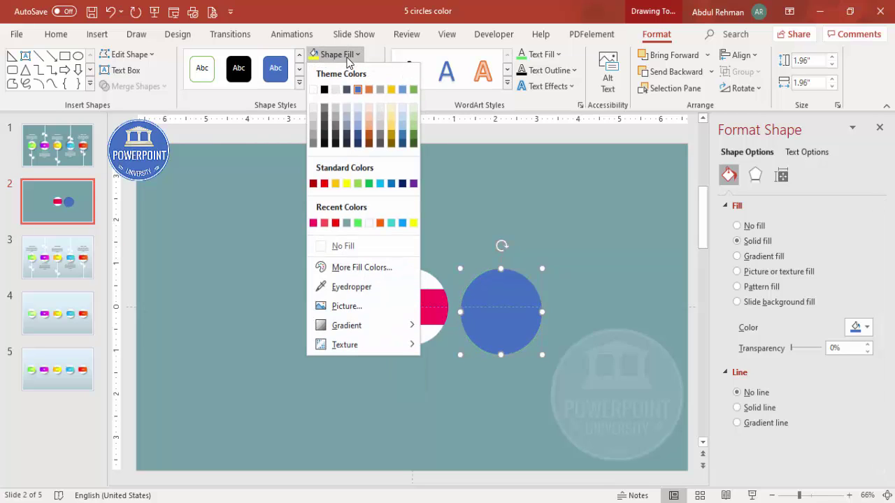
pyautogui.click(324, 90)
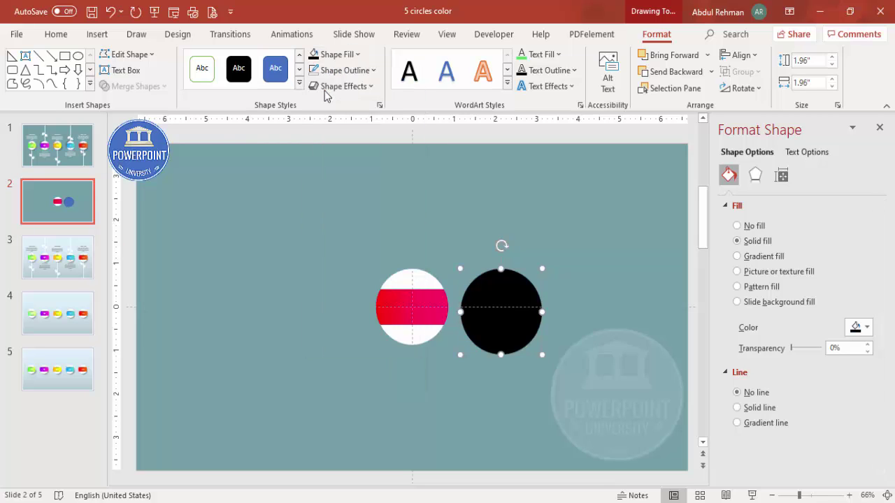
pyautogui.moveTo(803, 353); pyautogui.dragTo(815, 353)
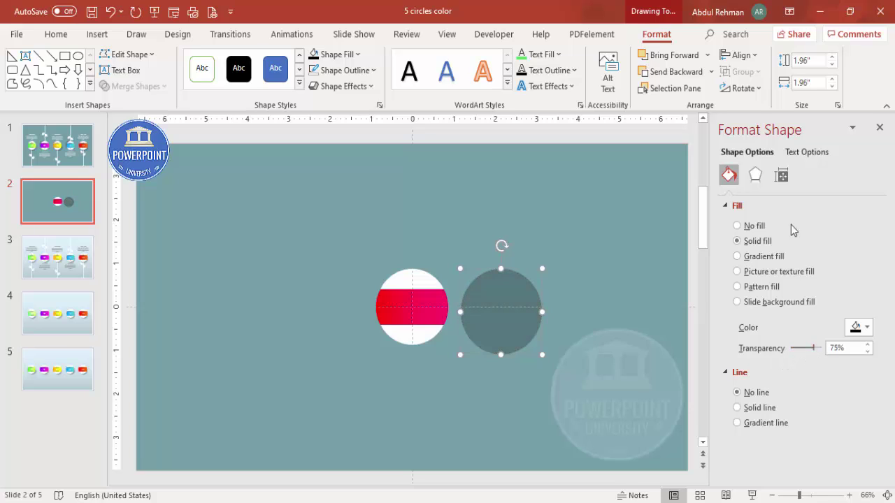
# Set the grey circle's soft edges size to 28 pt.
pyautogui.click(754, 176)
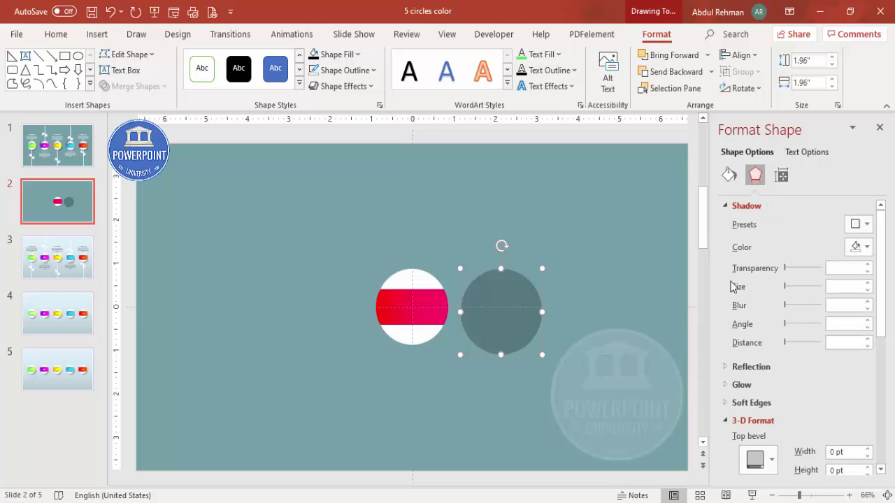
pyautogui.click(724, 206)
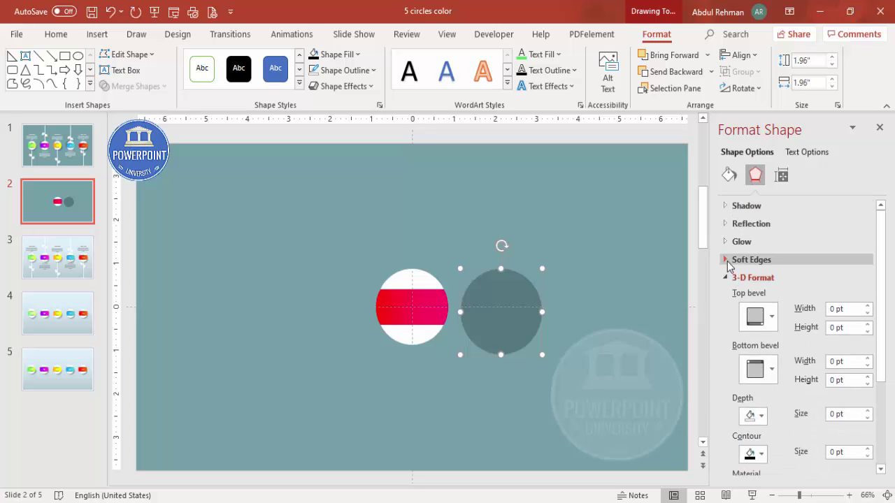
pyautogui.click(730, 260)
pyautogui.click(867, 295)
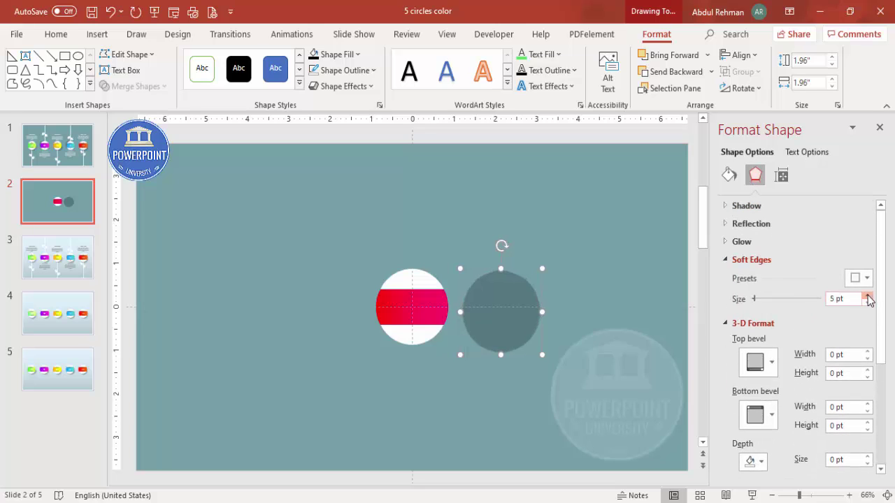
pyautogui.click(867, 296)
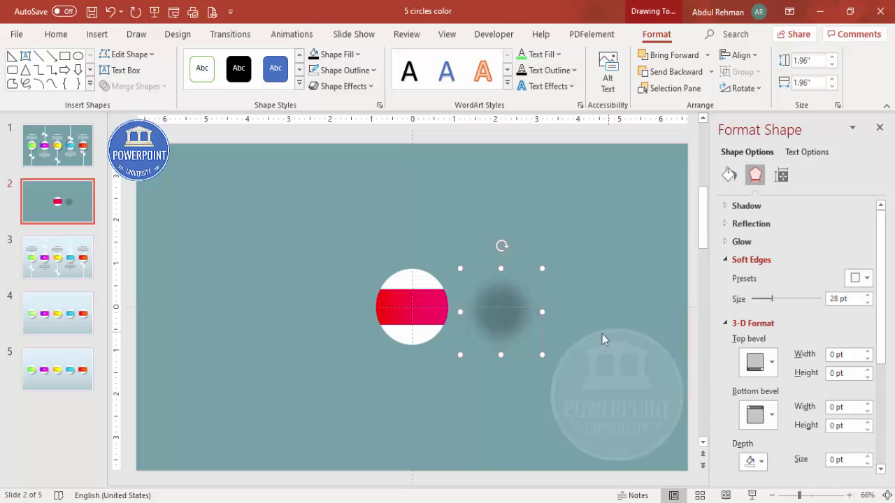
# Move the blurred circle down-left under the banded circle and send it to back.
pyautogui.moveTo(524, 319); pyautogui.dragTo(455, 331)
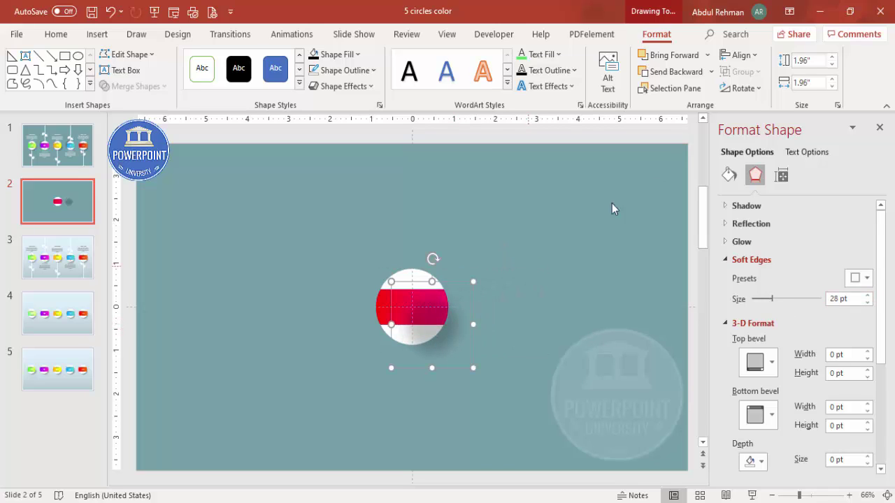
pyautogui.click(711, 71)
pyautogui.click(682, 112)
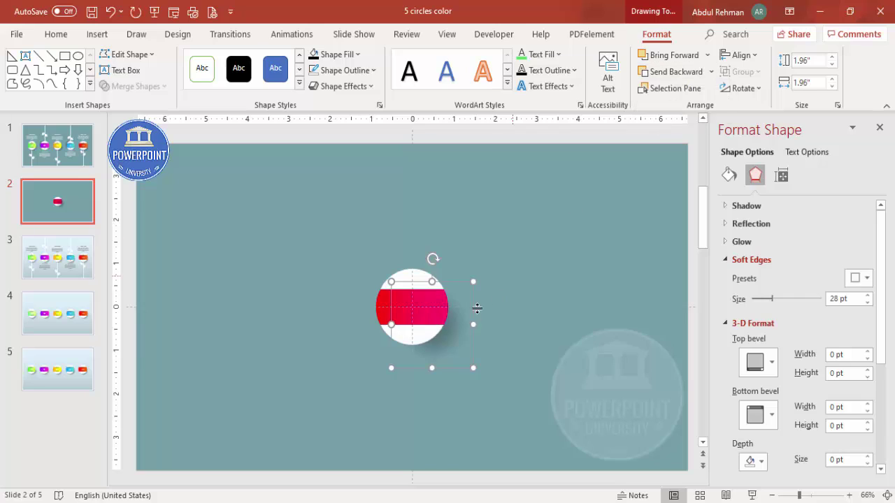